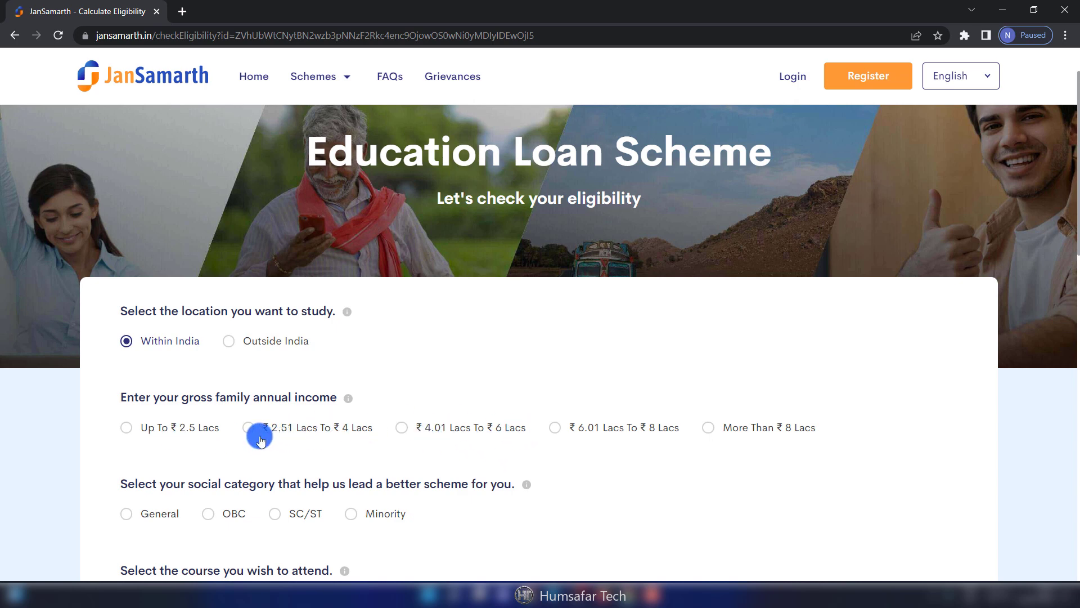
Set family income to up to ₹2.5 Lacs, category General and course level Post-Graduate
{"action": "left_click", "coordinate": [126, 428]}
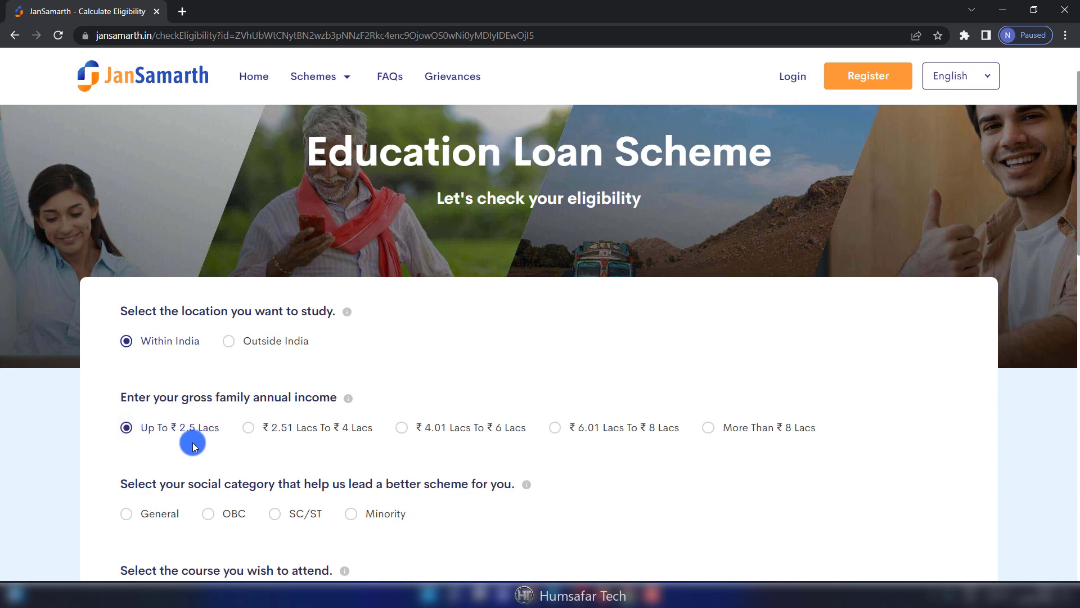
{"action": "scroll", "coordinate": [235, 429], "scroll_direction": "down", "scroll_amount": 2}
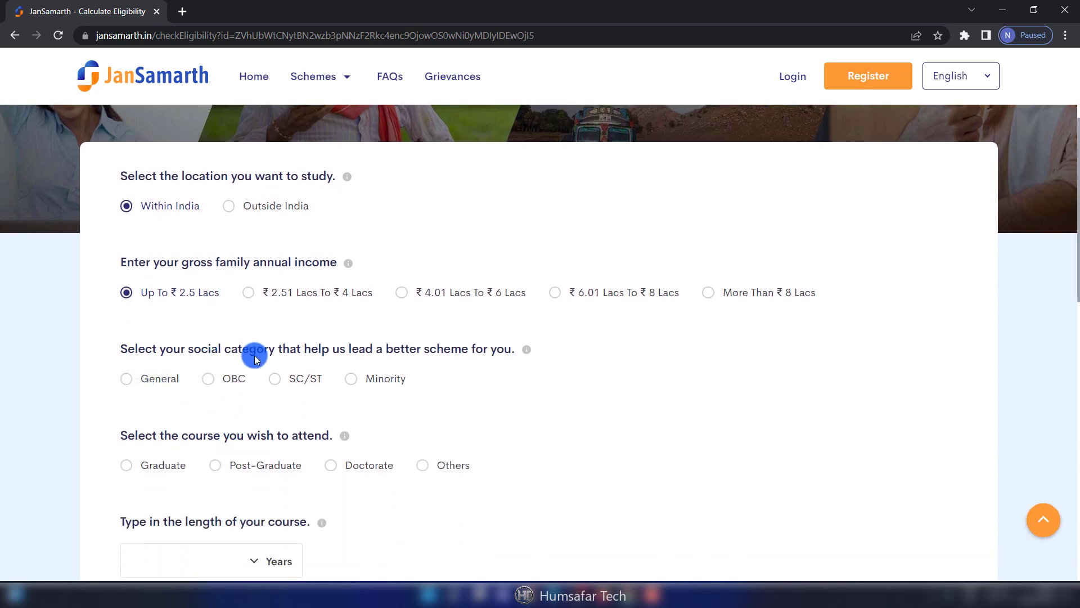
{"action": "left_click", "coordinate": [126, 378]}
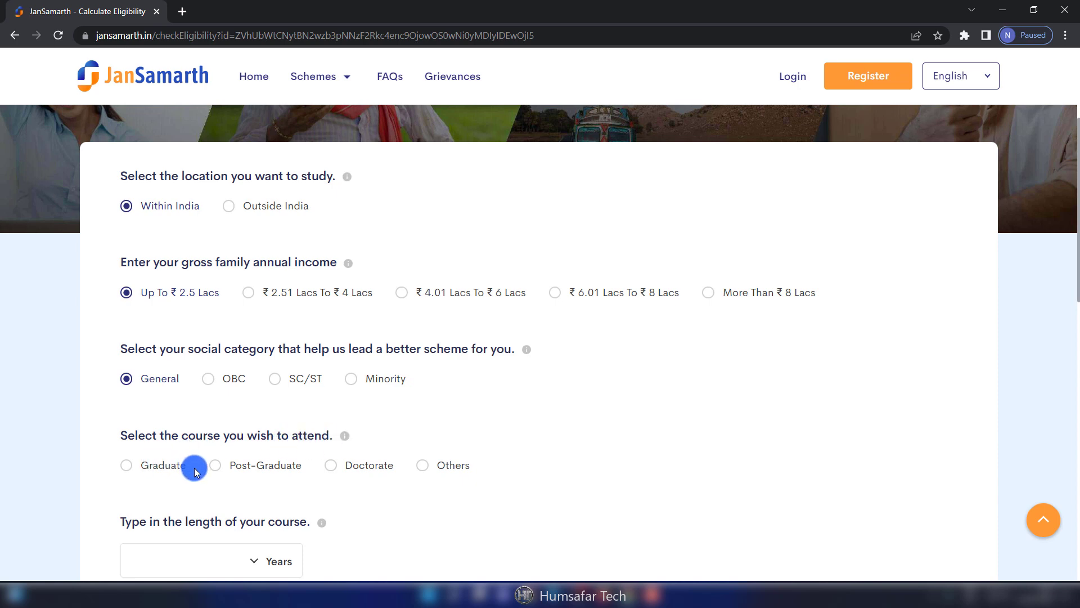
{"action": "left_click", "coordinate": [126, 469]}
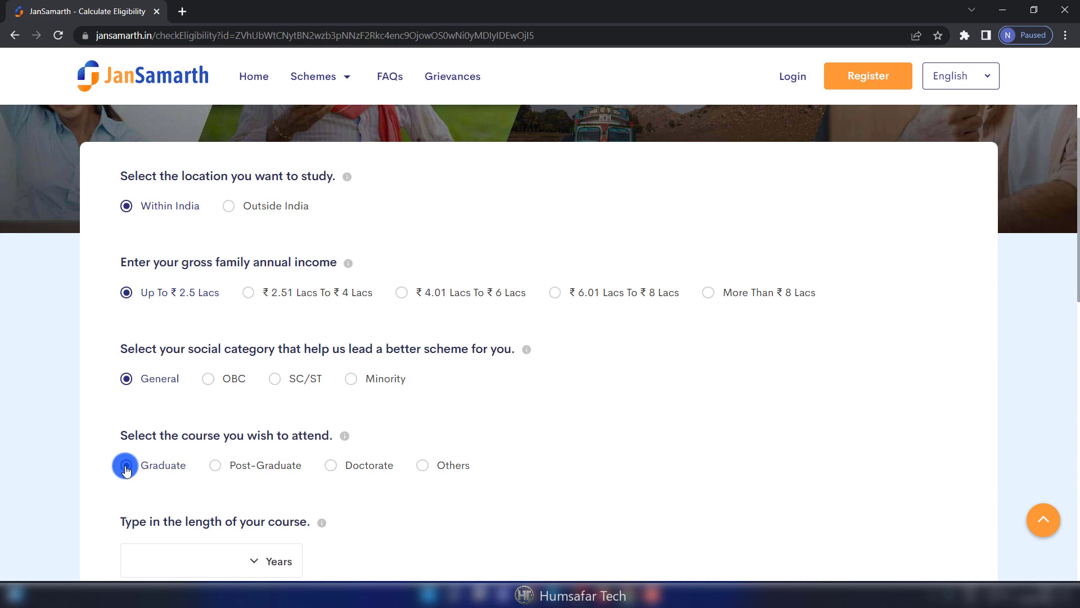
{"action": "left_click", "coordinate": [218, 467]}
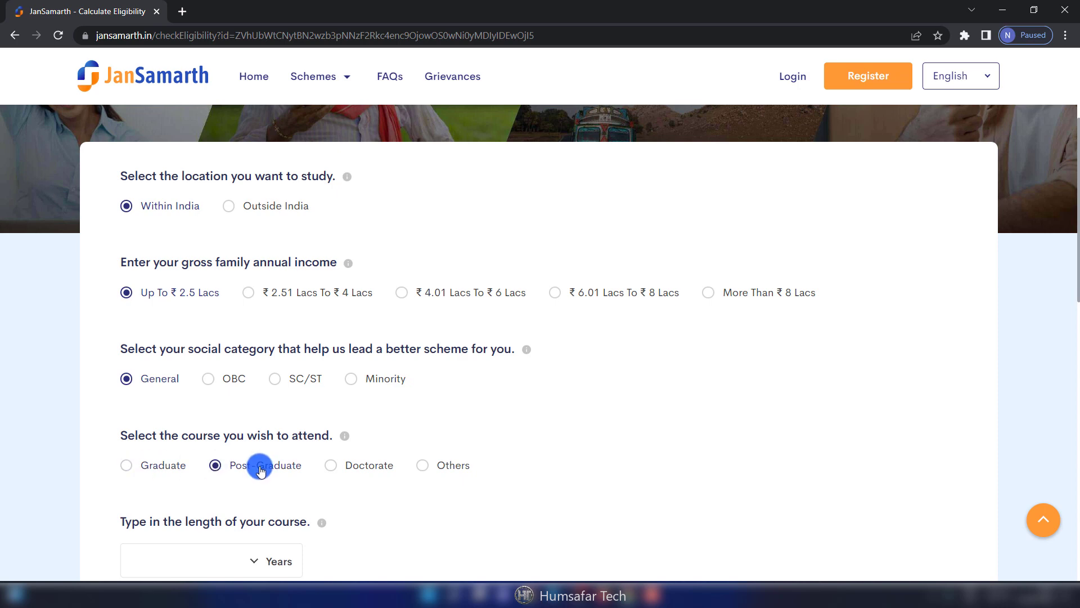
{"action": "left_click", "coordinate": [337, 472]}
{"action": "left_click", "coordinate": [422, 466]}
{"action": "left_click", "coordinate": [215, 465]}
Set the course length to 2 years and the course type to Full Time
{"action": "scroll", "coordinate": [319, 448], "scroll_direction": "down", "scroll_amount": 3}
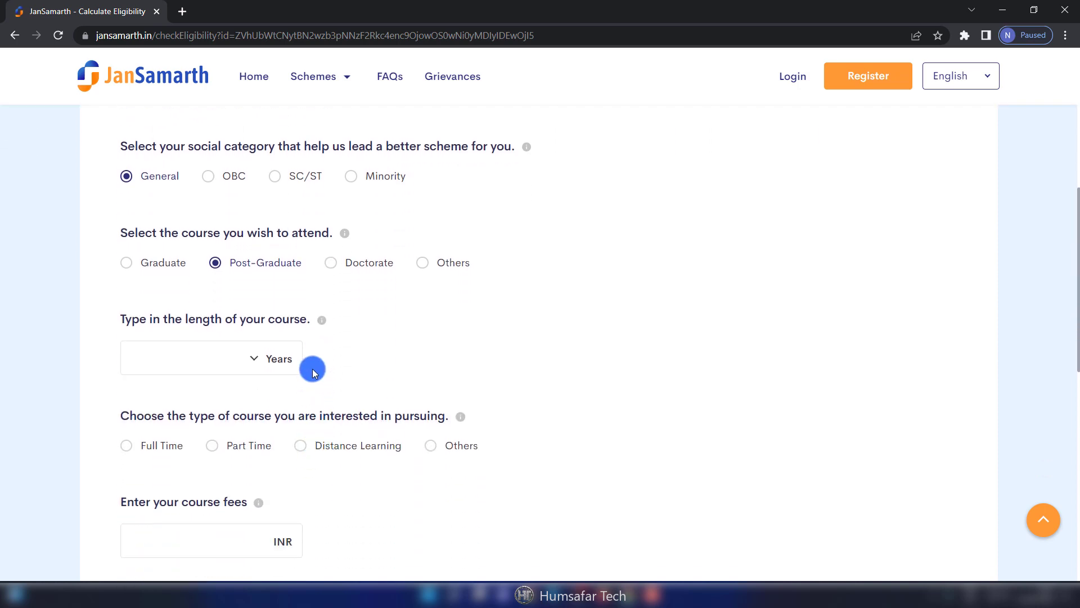
{"action": "left_click", "coordinate": [249, 358]}
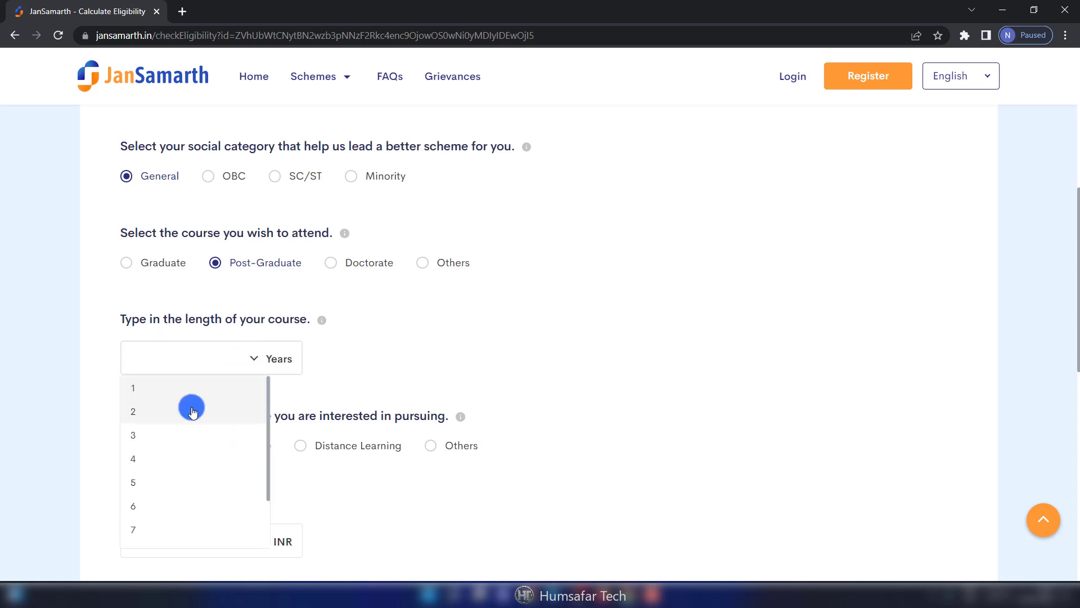
{"action": "left_click", "coordinate": [135, 413]}
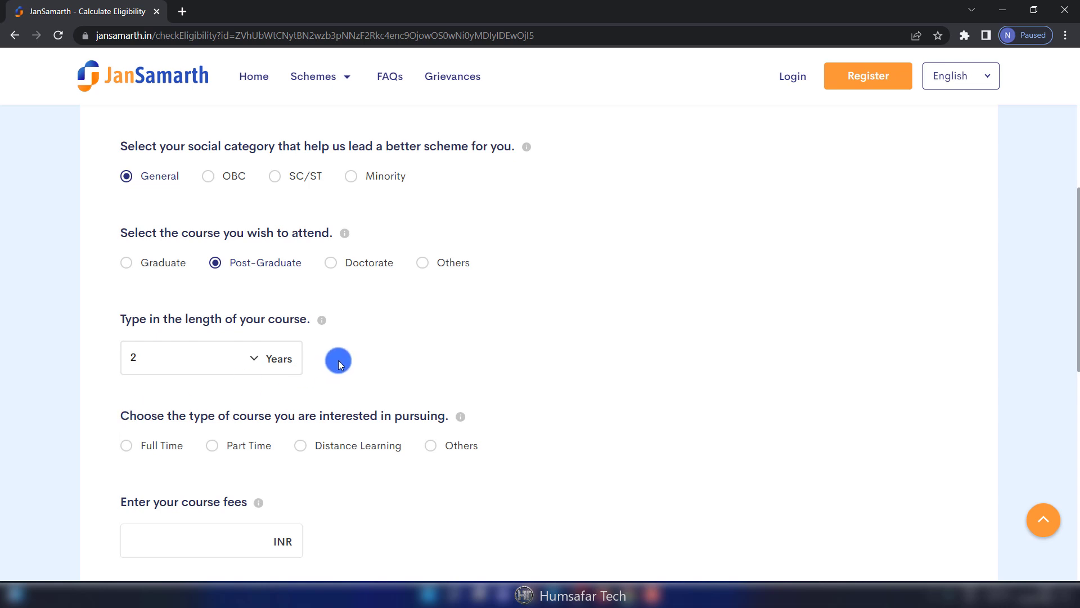
{"action": "left_click", "coordinate": [127, 446]}
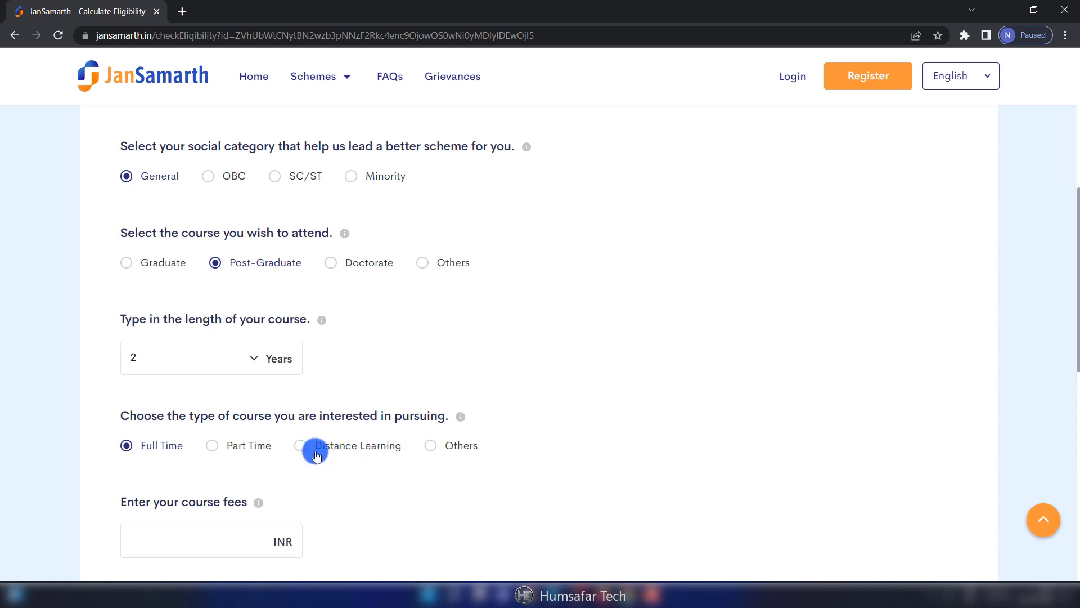
Enter course fees of 200000 and a self-investment of 80000 INR
{"action": "scroll", "coordinate": [502, 468], "scroll_direction": "down", "scroll_amount": 2}
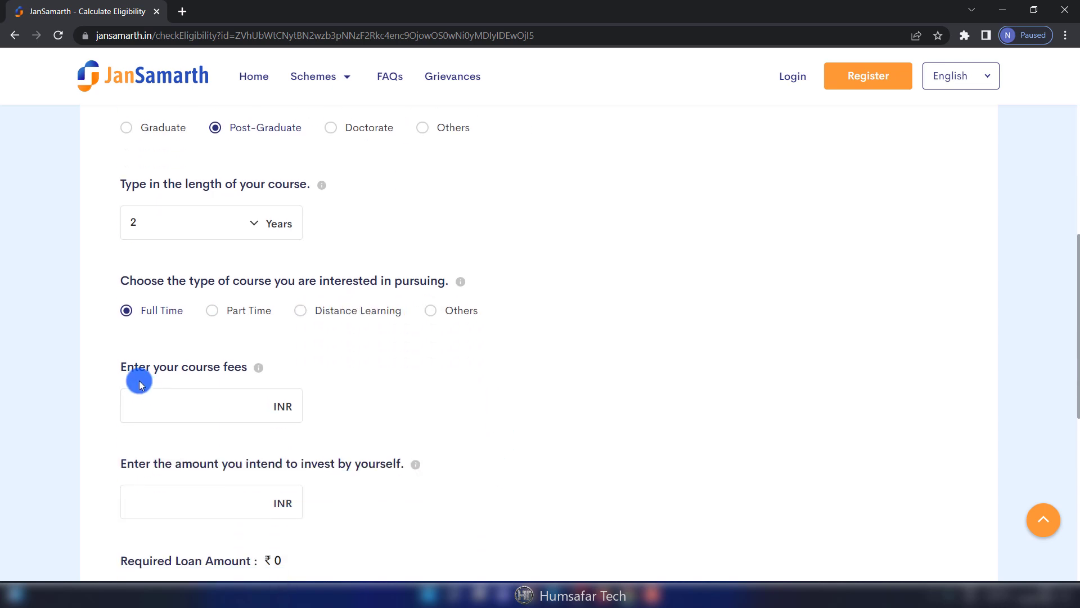
{"action": "left_click", "coordinate": [206, 402]}
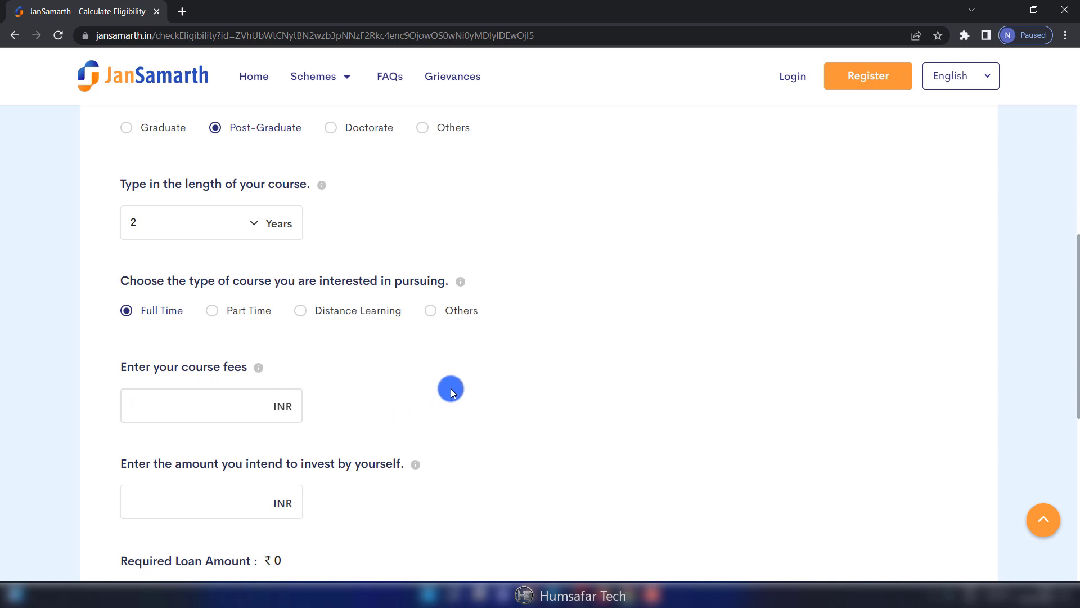
{"action": "type", "text": "200000"}
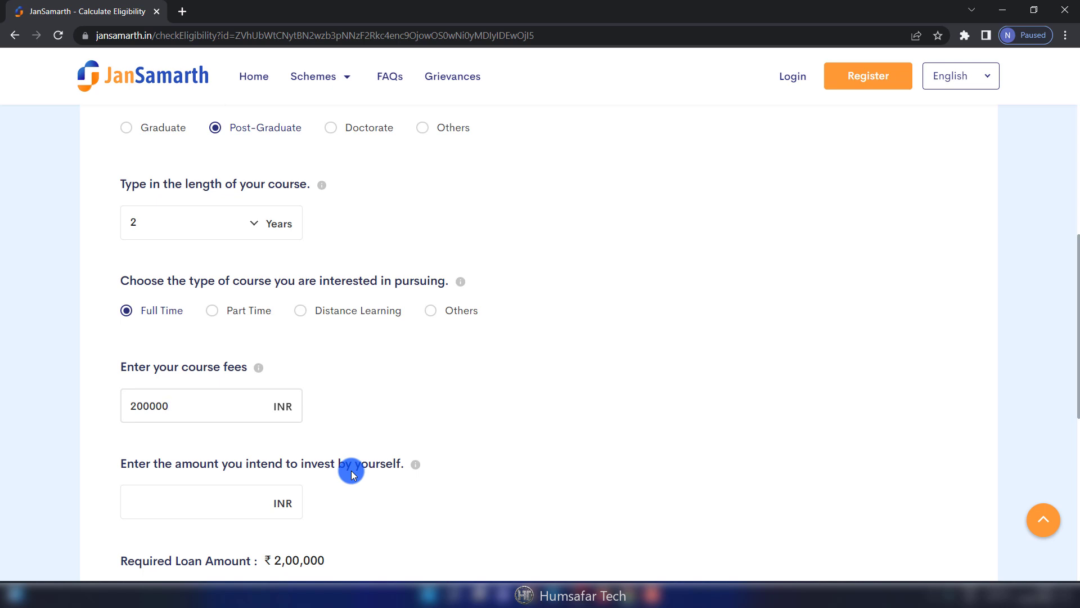
{"action": "scroll", "coordinate": [352, 471], "scroll_direction": "down", "scroll_amount": 2}
{"action": "left_click", "coordinate": [245, 363]}
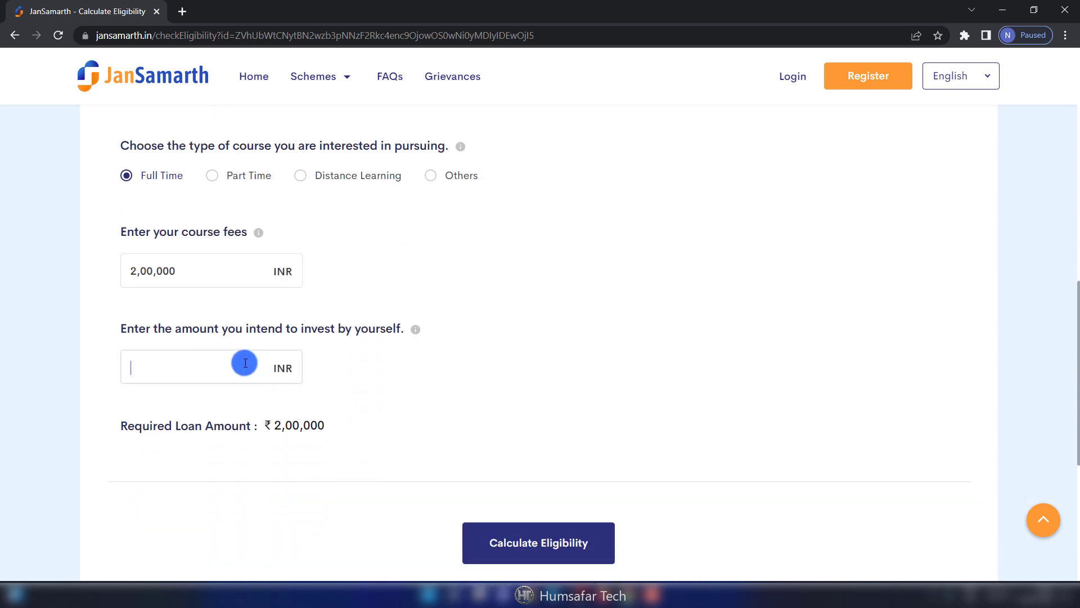
{"action": "type", "text": "80000"}
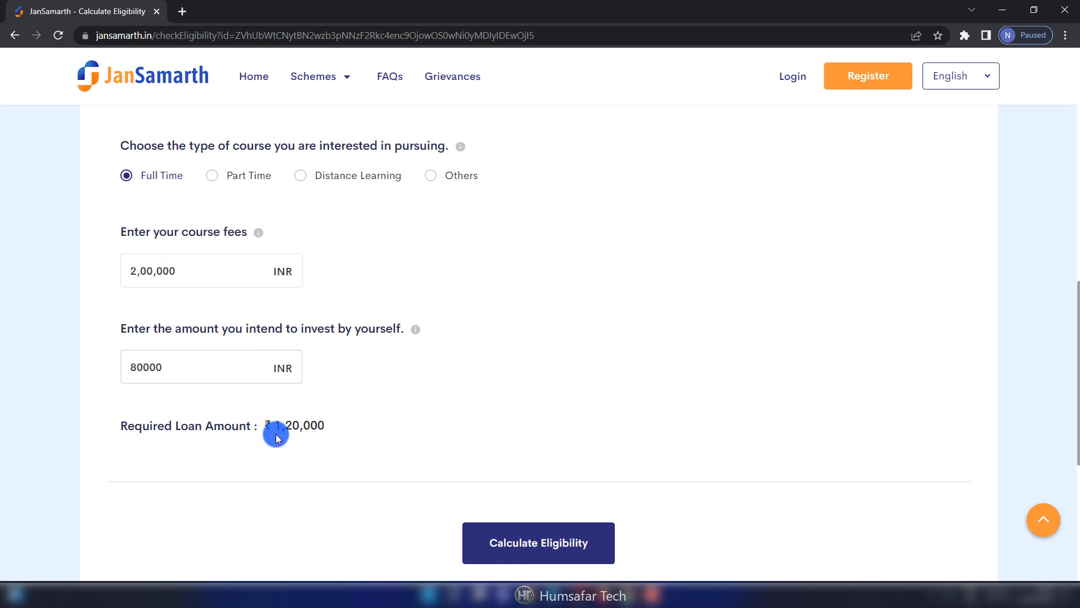
Calculate eligibility to find the CSIS scheme with a ₹1,20,000 maximum loan
{"action": "left_click", "coordinate": [502, 560]}
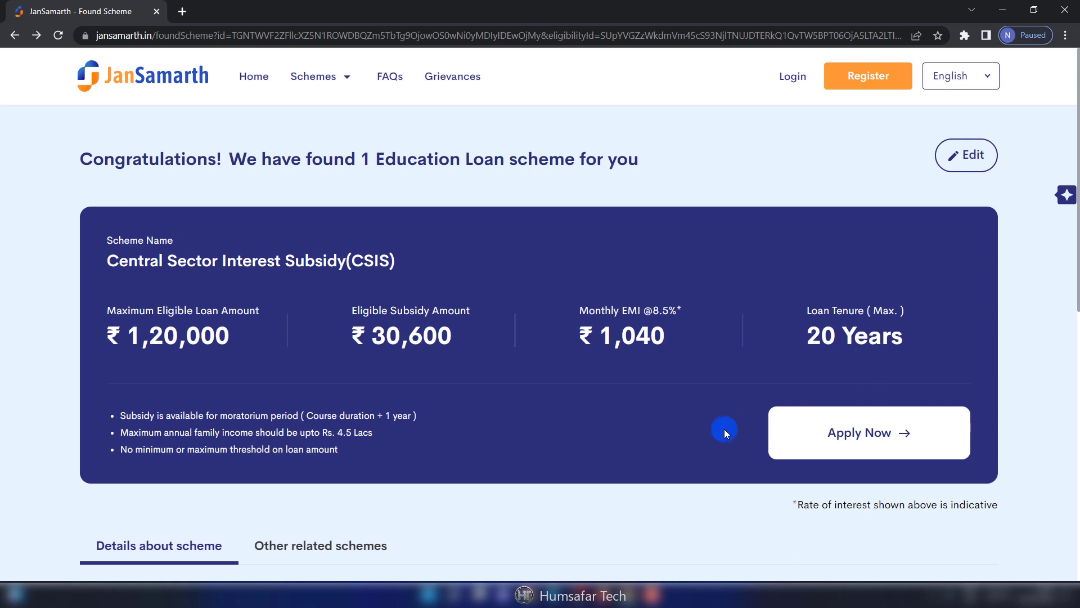
Apply for the CSIS scheme and regenerate the captcha on the Register page
{"action": "left_click", "coordinate": [865, 444]}
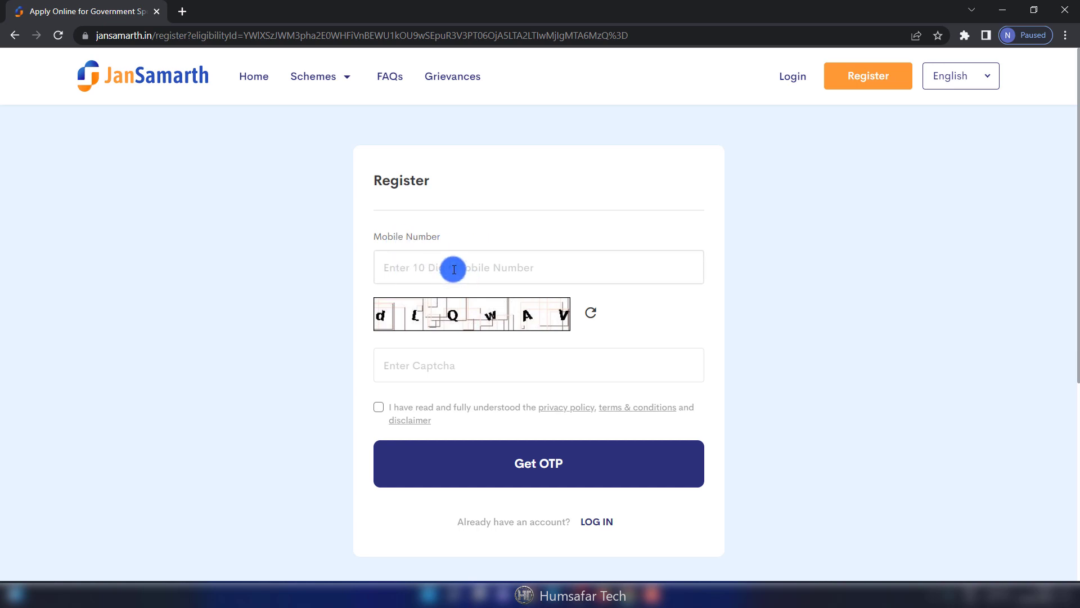
{"action": "left_click", "coordinate": [412, 362]}
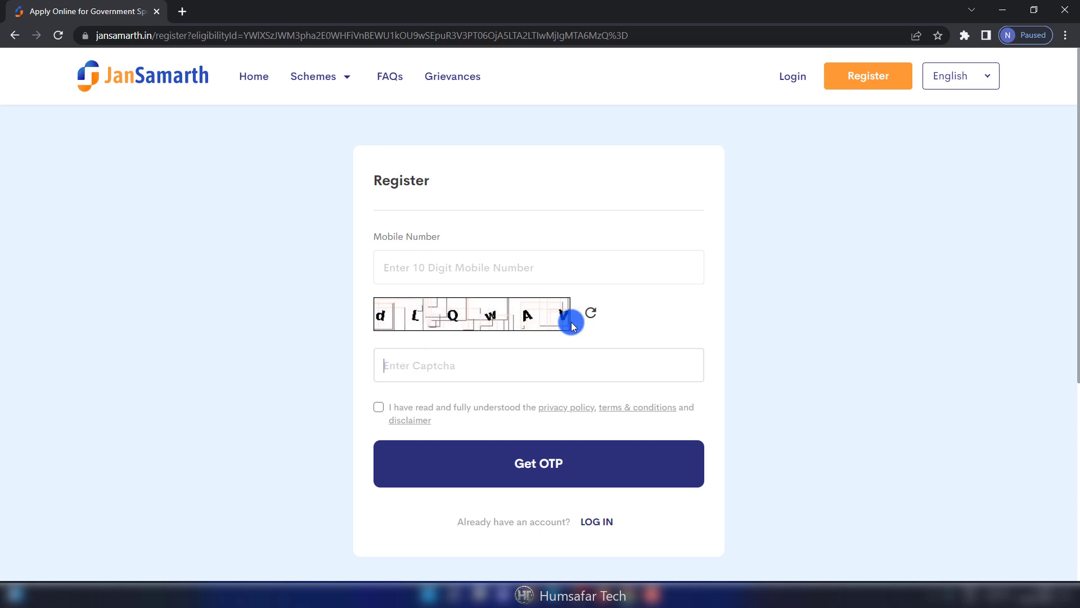
{"action": "left_click", "coordinate": [589, 317]}
{"action": "left_click", "coordinate": [589, 318]}
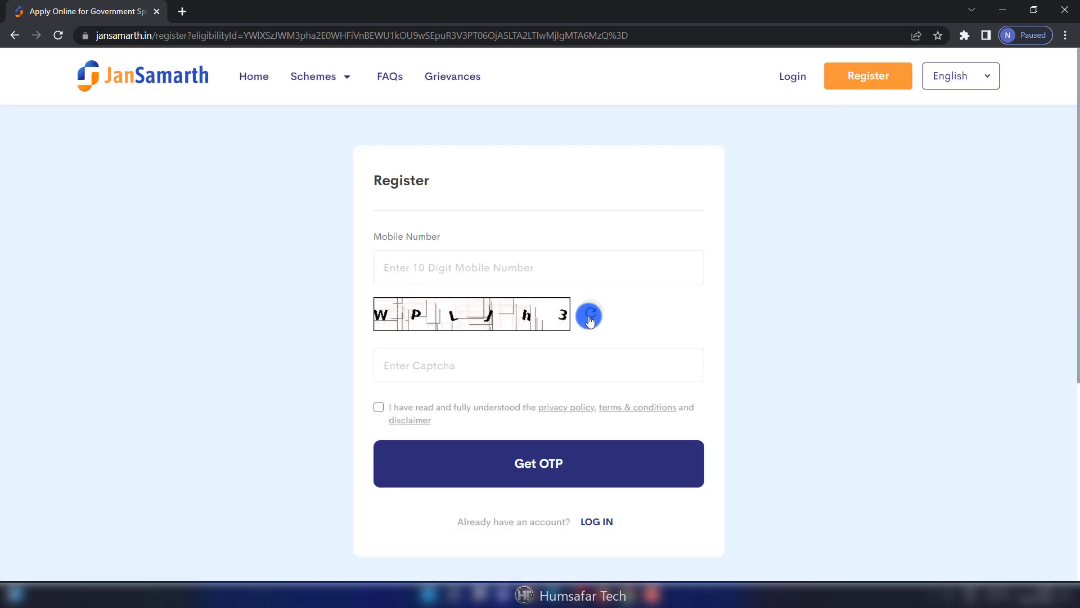
Open the consent documents and read through the privacy policy to the terms section
{"action": "left_click", "coordinate": [381, 409]}
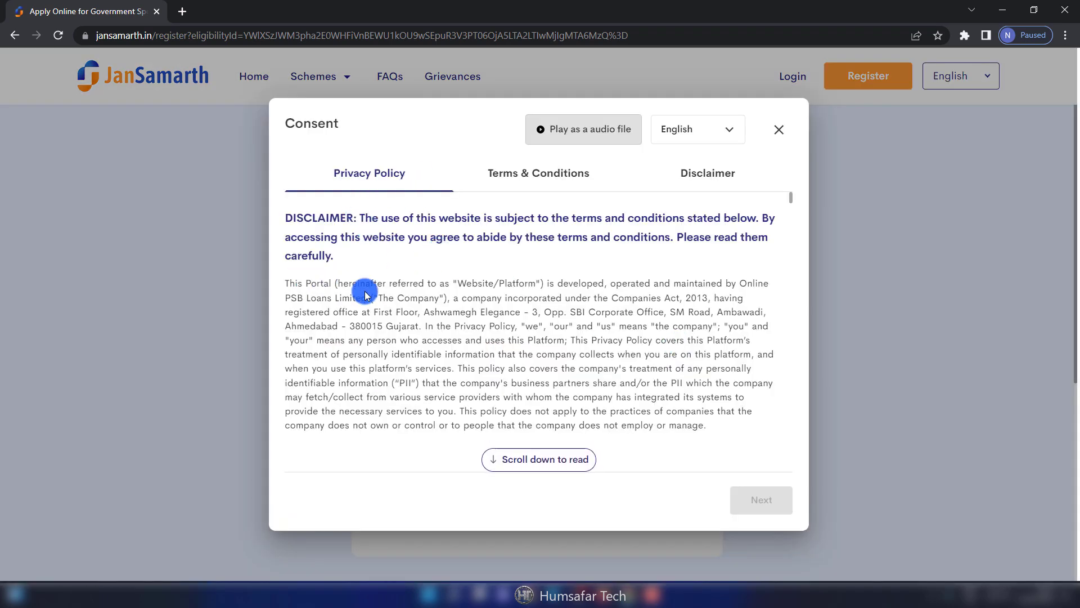
{"action": "scroll", "coordinate": [365, 295], "scroll_direction": "down", "scroll_amount": 15}
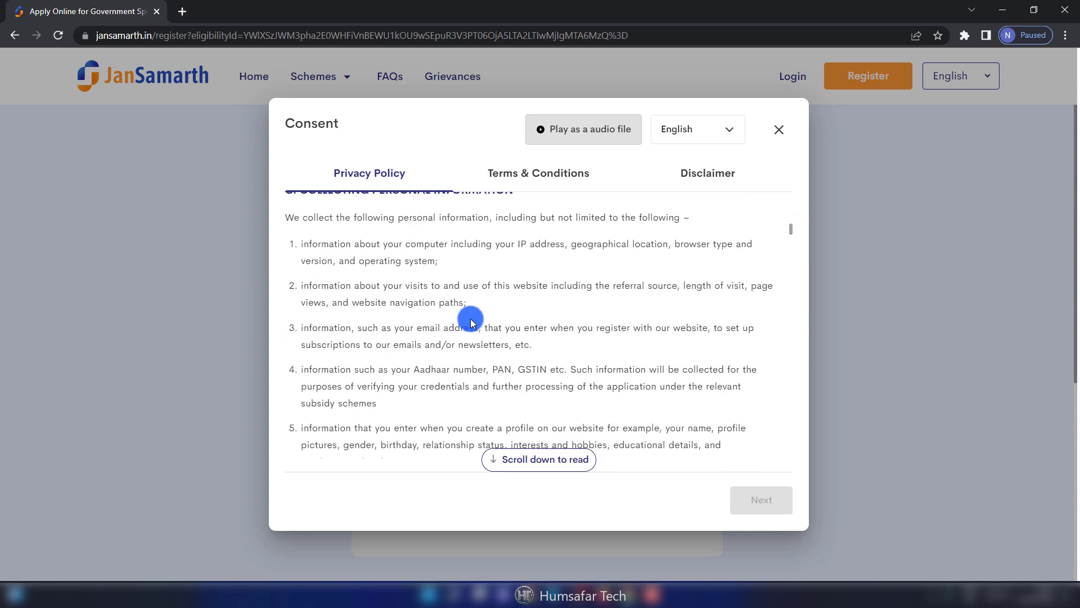
{"action": "scroll", "coordinate": [529, 324], "scroll_direction": "down", "scroll_amount": 10}
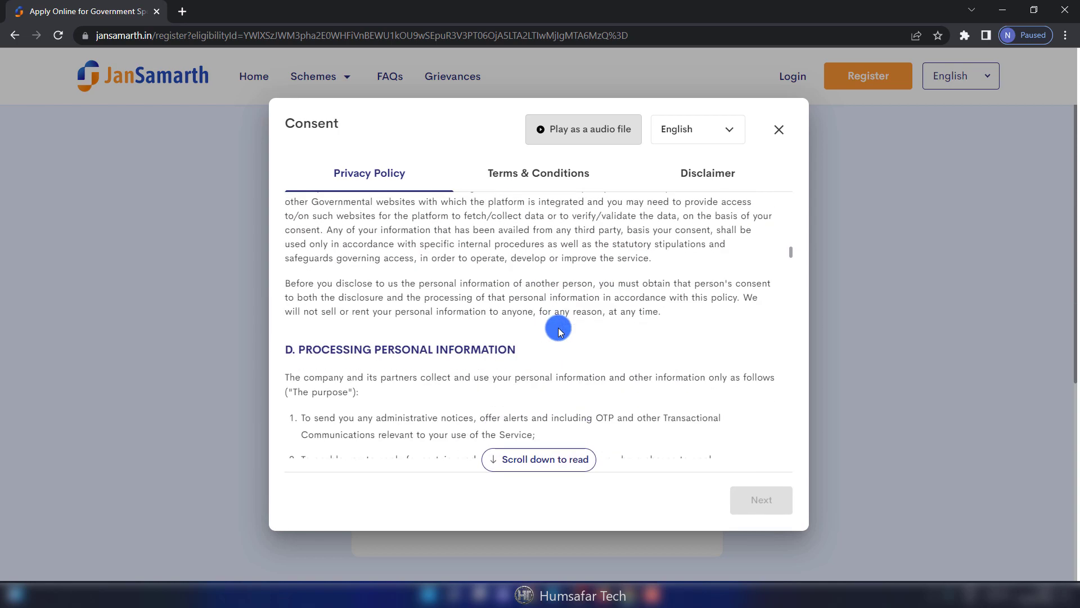
{"action": "scroll", "coordinate": [574, 285], "scroll_direction": "down", "scroll_amount": 10}
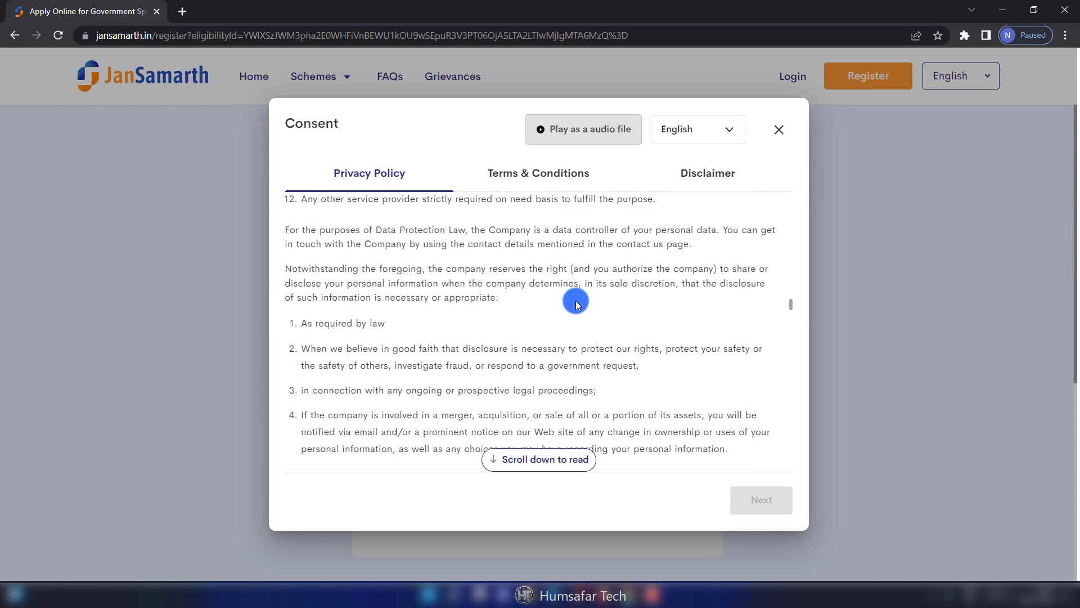
{"action": "scroll", "coordinate": [576, 304], "scroll_direction": "down", "scroll_amount": 10}
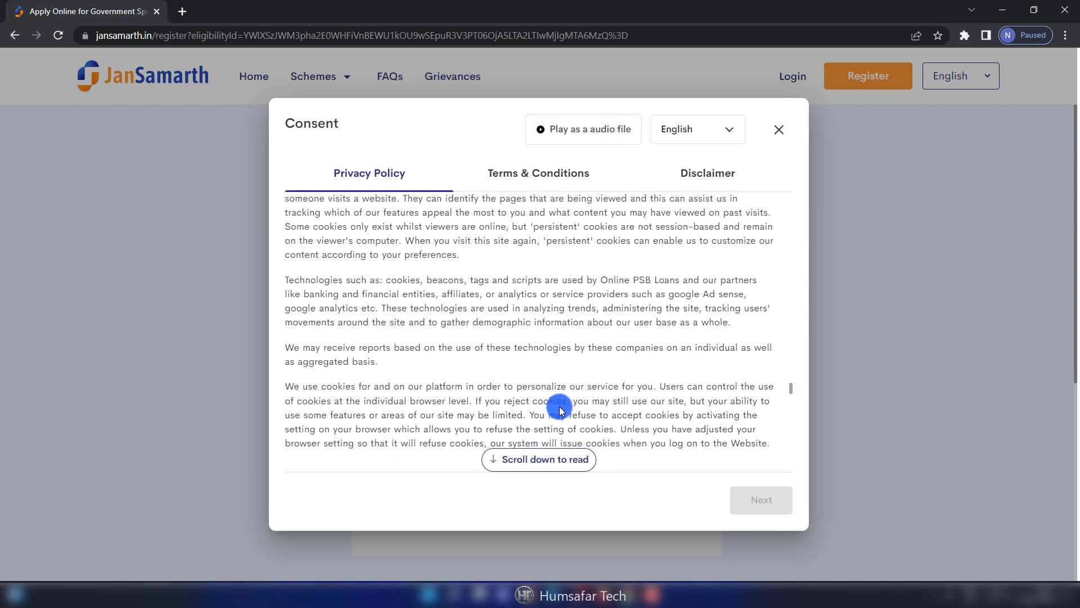
{"action": "scroll", "coordinate": [569, 403], "scroll_direction": "down", "scroll_amount": 10}
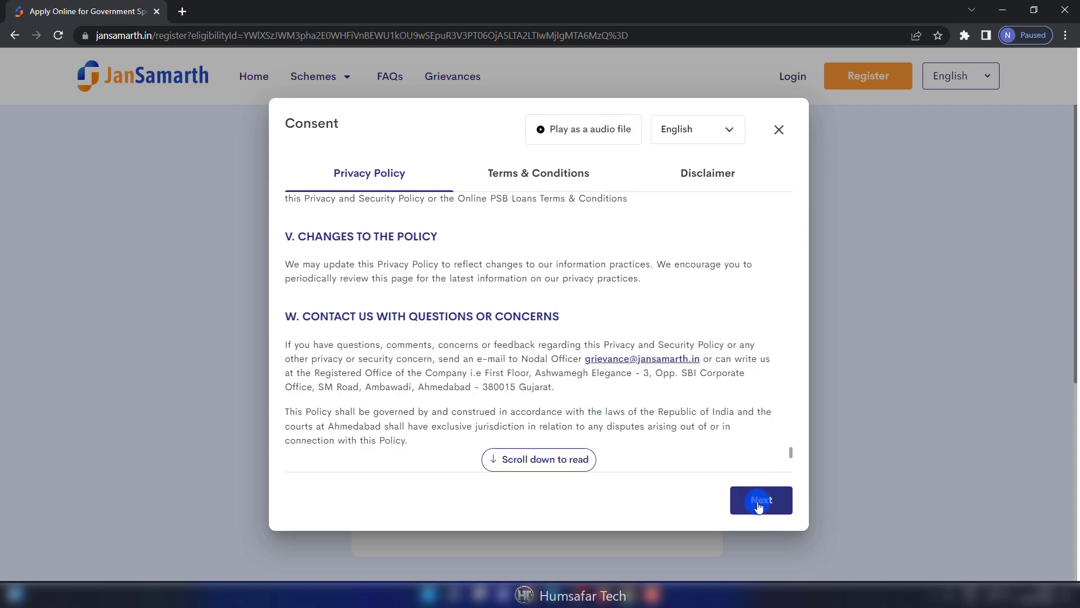
{"action": "left_click", "coordinate": [758, 504]}
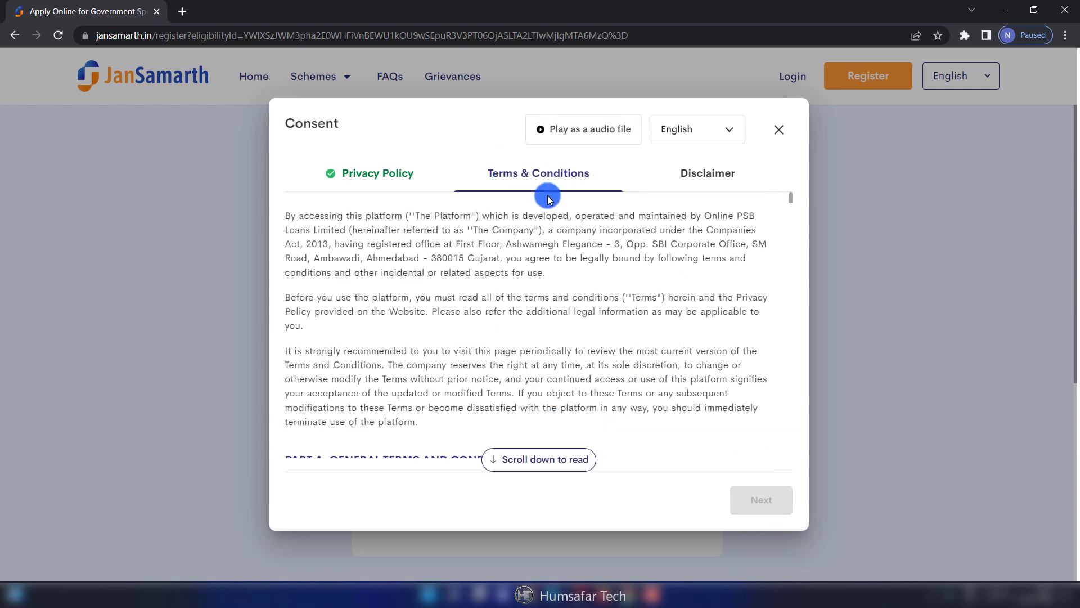
Accept the terms, tick the disclaimer's read-and-understood box, and agree to all three documents
{"action": "scroll", "coordinate": [531, 280], "scroll_direction": "down", "scroll_amount": 15}
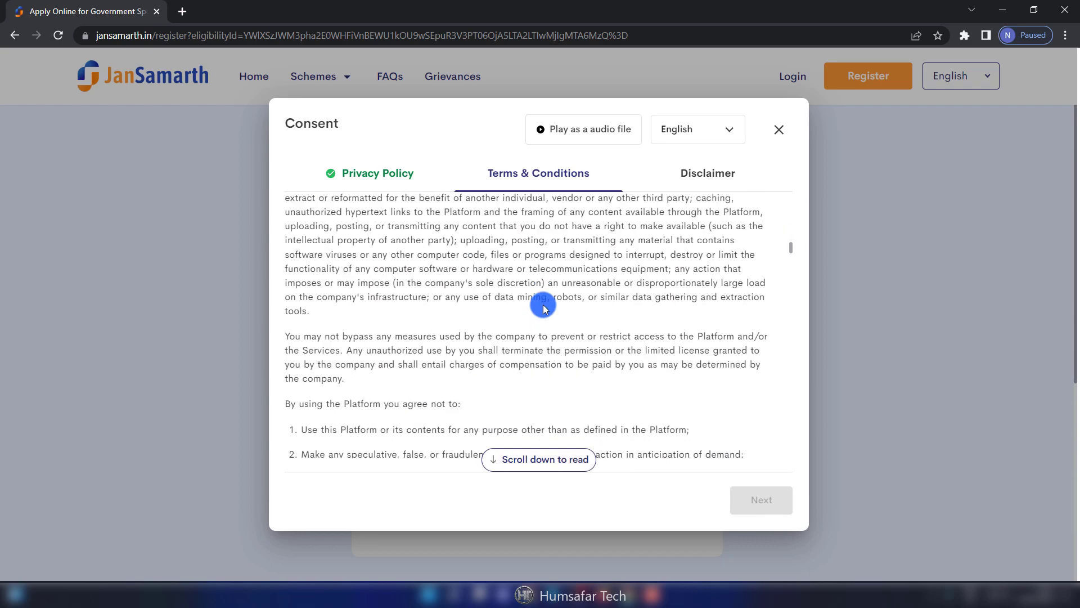
{"action": "scroll", "coordinate": [544, 308], "scroll_direction": "down", "scroll_amount": 20}
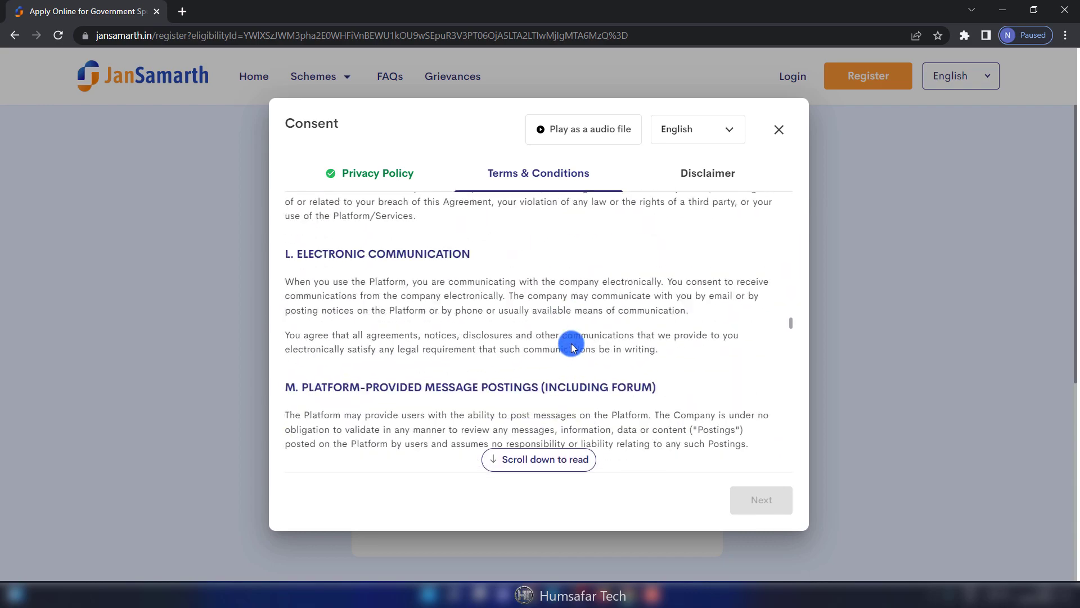
{"action": "scroll", "coordinate": [571, 346], "scroll_direction": "down", "scroll_amount": 20}
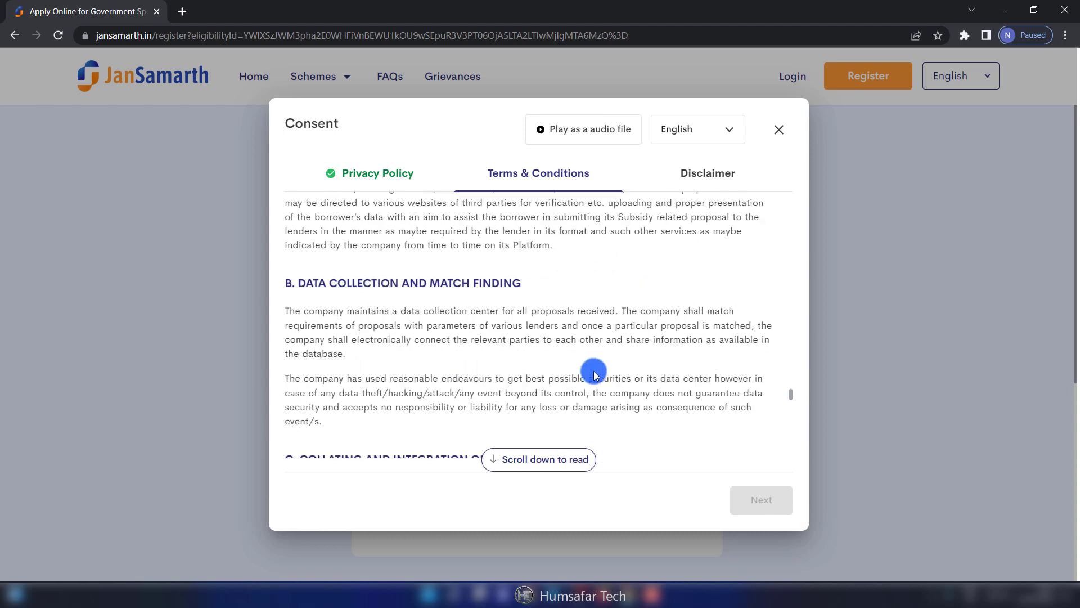
{"action": "scroll", "coordinate": [595, 375], "scroll_direction": "down", "scroll_amount": 20}
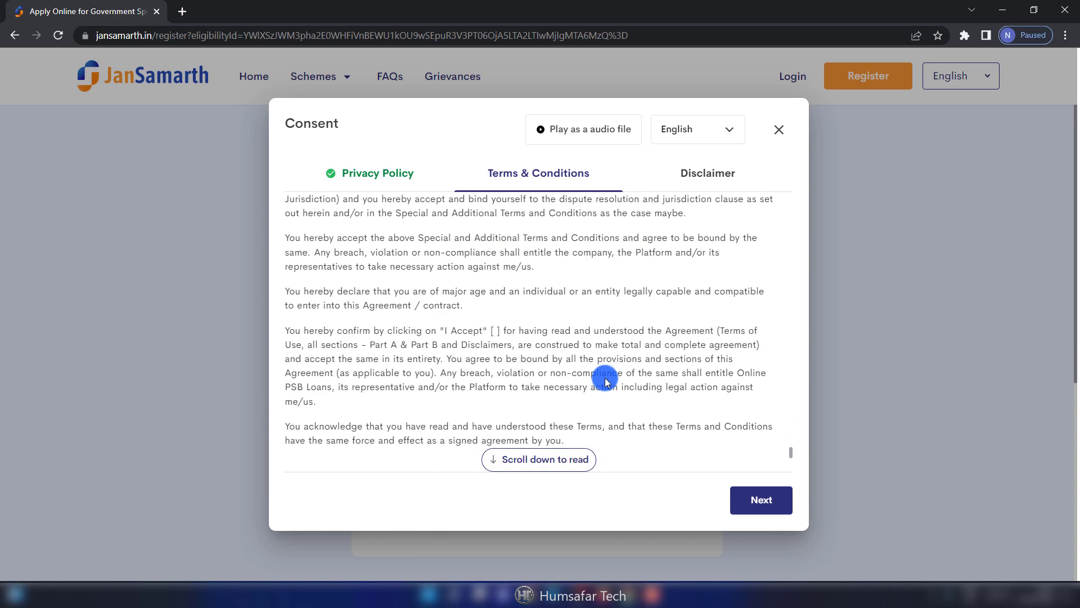
{"action": "left_click", "coordinate": [755, 508]}
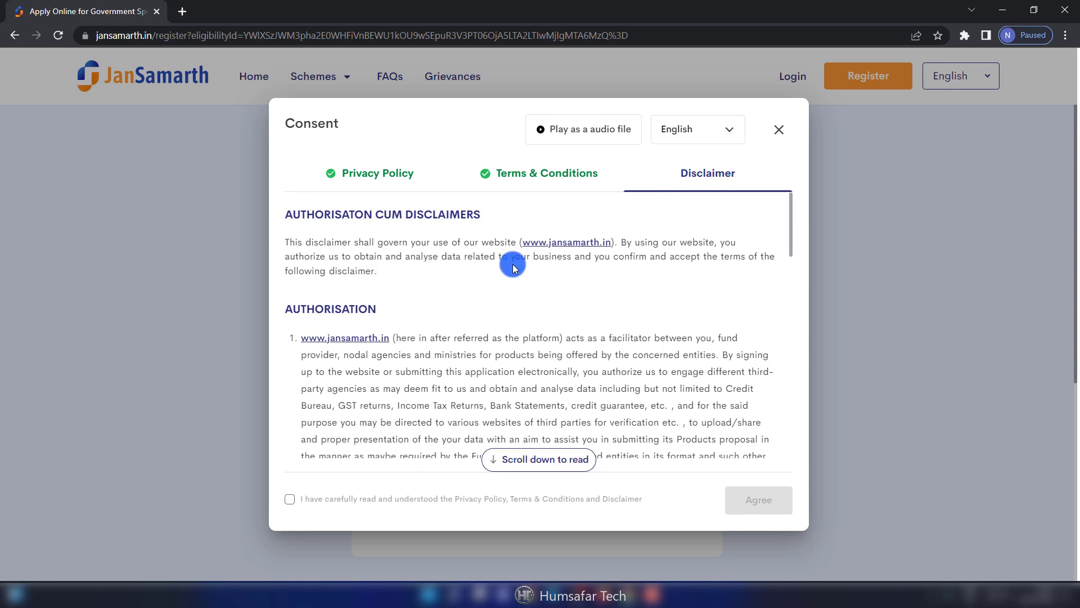
{"action": "scroll", "coordinate": [512, 268], "scroll_direction": "down", "scroll_amount": 10}
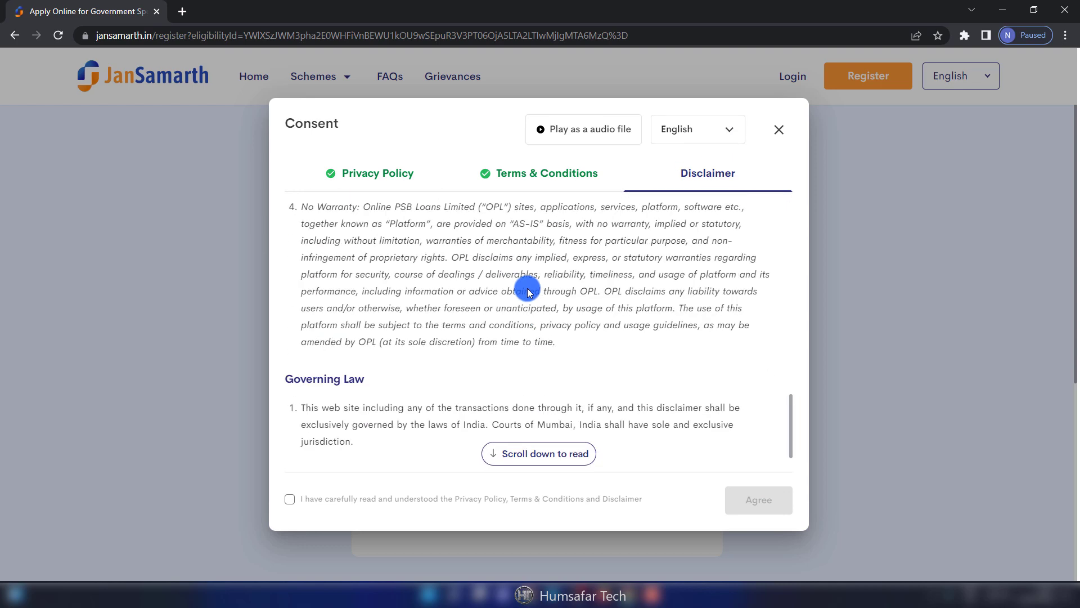
{"action": "left_click", "coordinate": [290, 500]}
{"action": "left_click", "coordinate": [746, 510]}
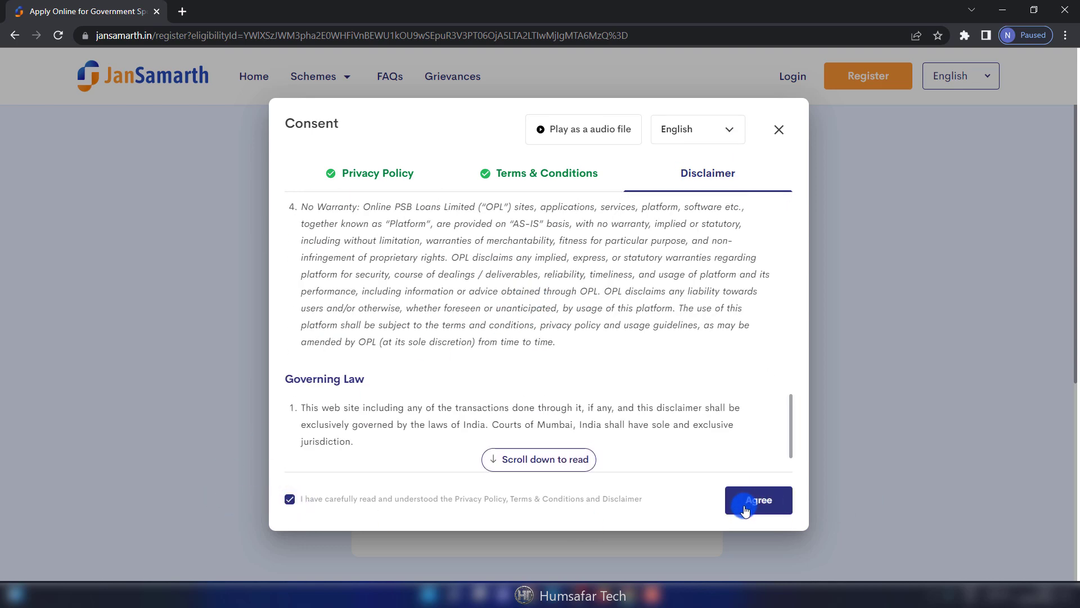
{"action": "left_click", "coordinate": [489, 472]}
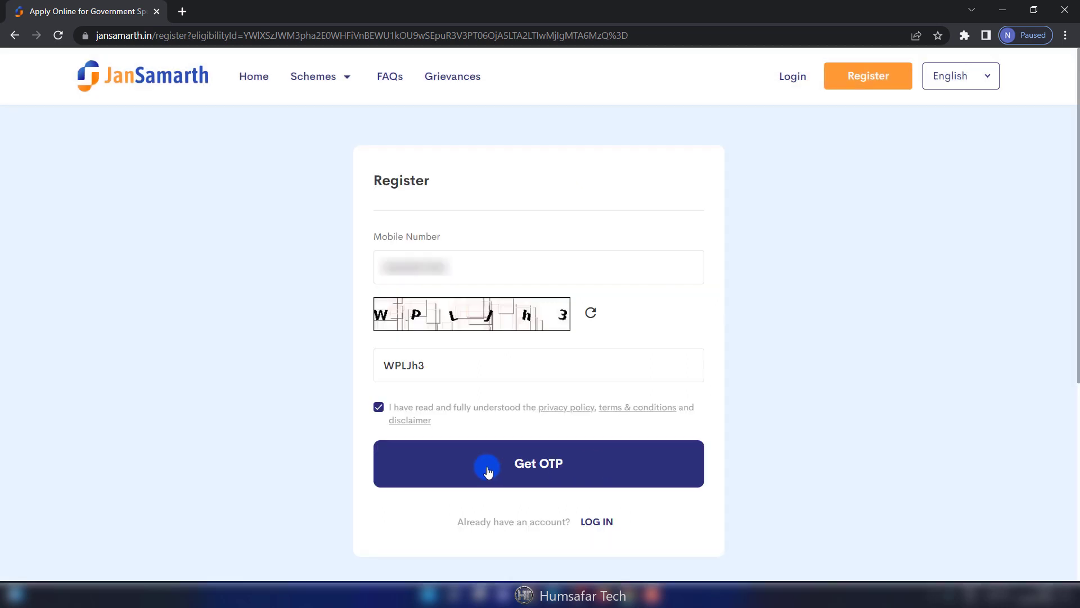
Request an OTP for the mobile number and enter the received code
{"action": "left_click", "coordinate": [563, 477]}
{"action": "left_click", "coordinate": [390, 291]}
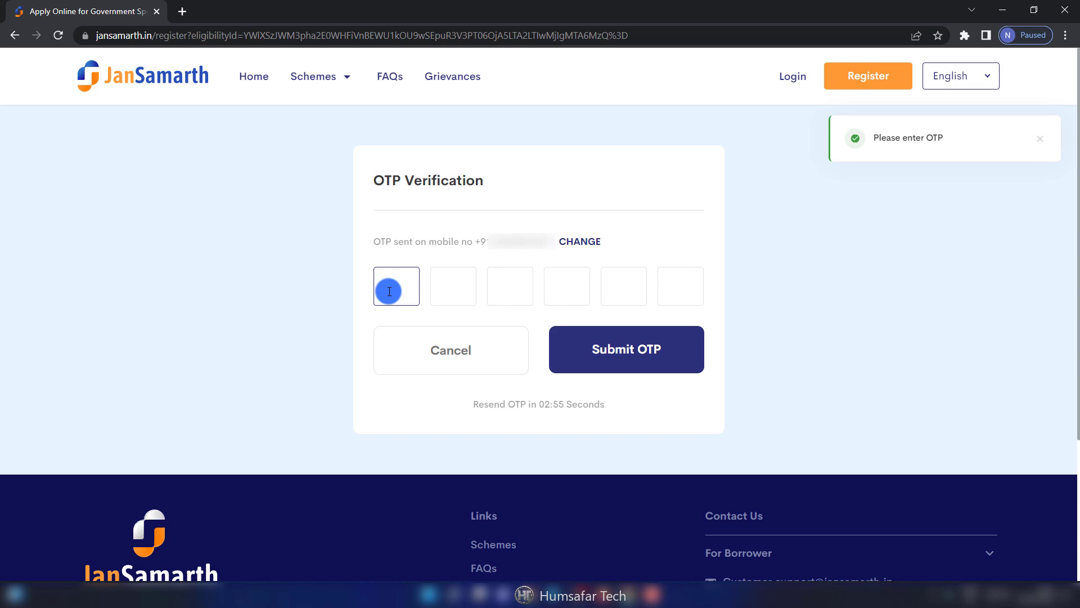
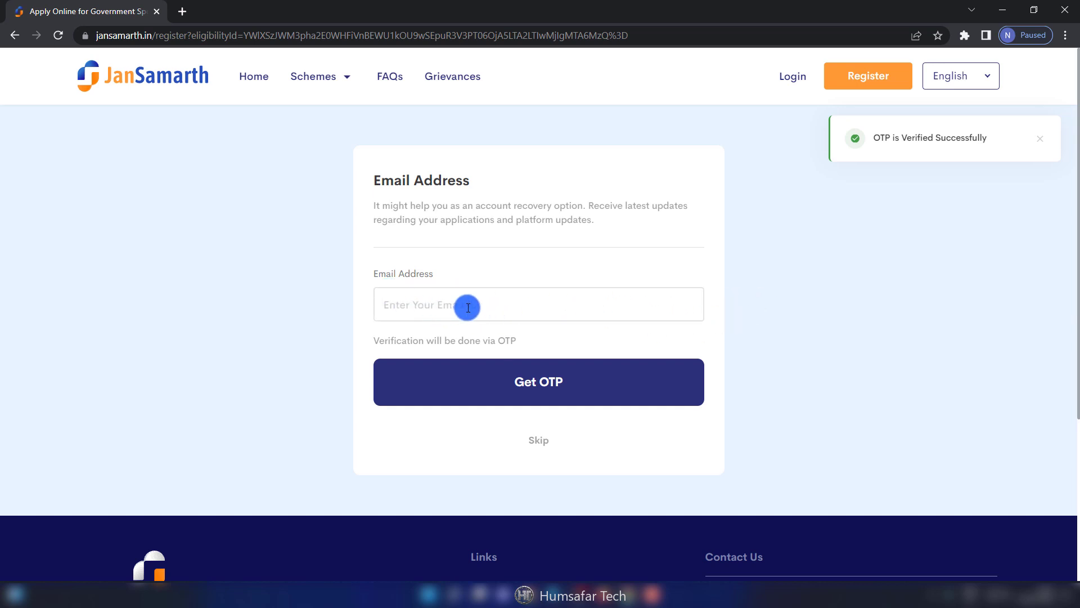
Verify the email address with its OTP, then move into the new password fields
{"action": "left_click", "coordinate": [553, 394]}
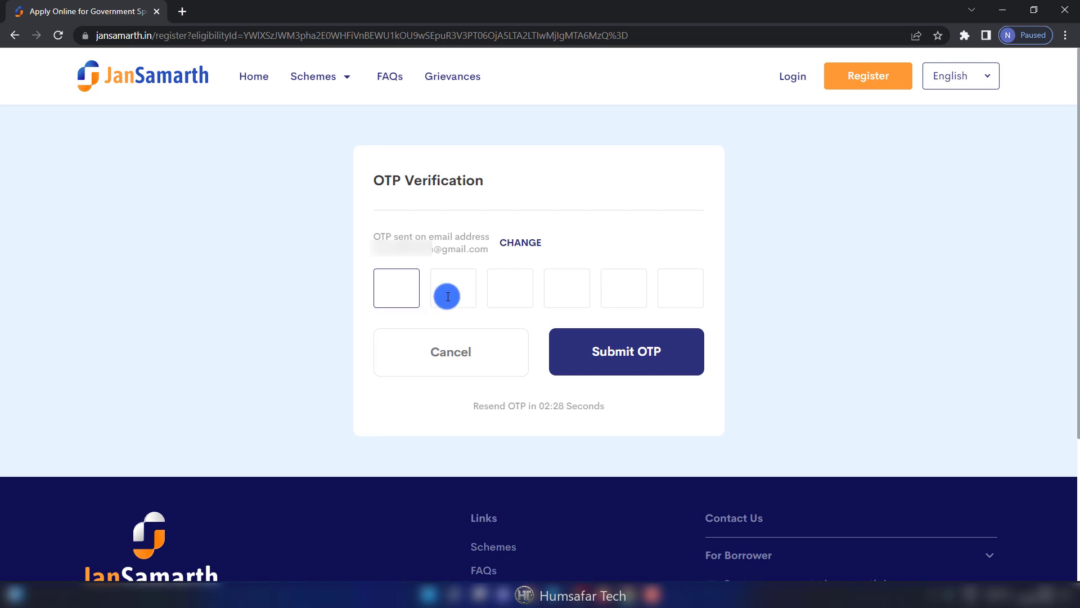
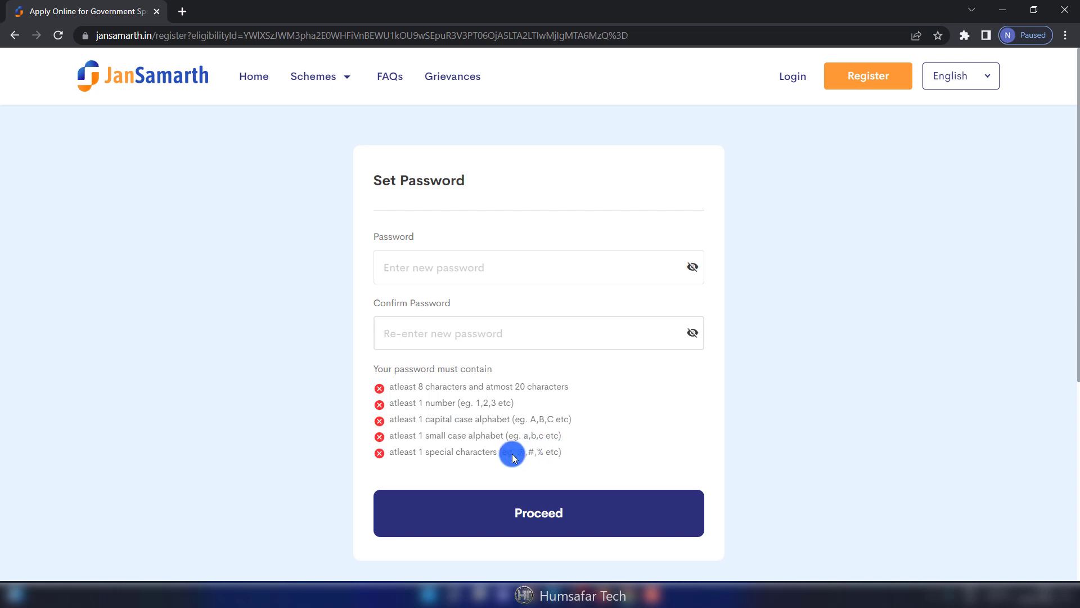
{"action": "left_click", "coordinate": [499, 268]}
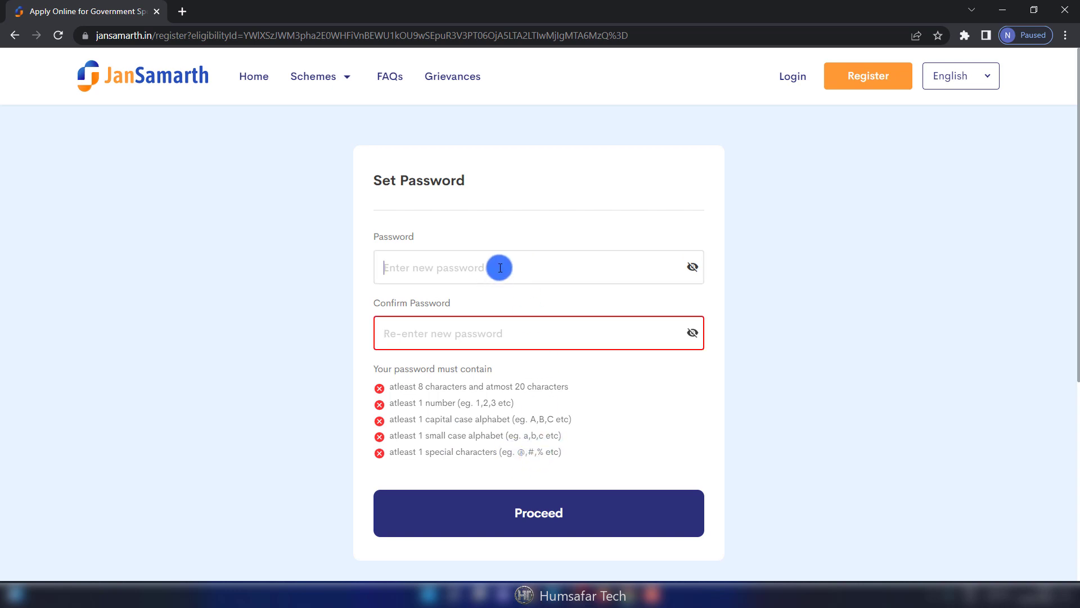
{"action": "left_click", "coordinate": [475, 334]}
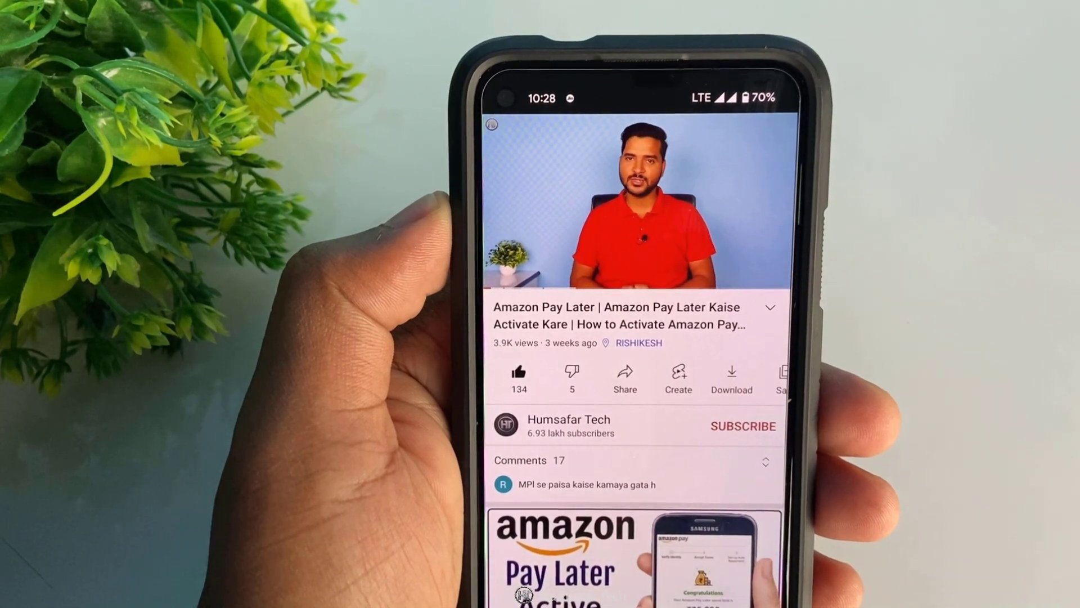
Subscribe to Humsafar Tech and pick a notification option from the bell menu
{"action": "left_click", "coordinate": [726, 428]}
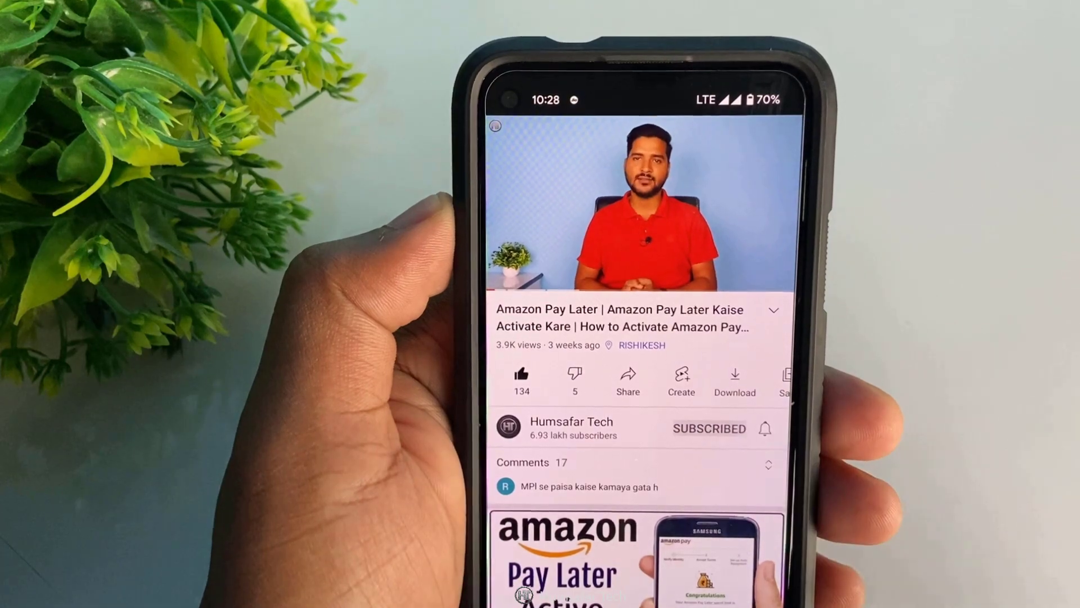
{"action": "left_click", "coordinate": [766, 428]}
{"action": "left_click", "coordinate": [675, 429]}
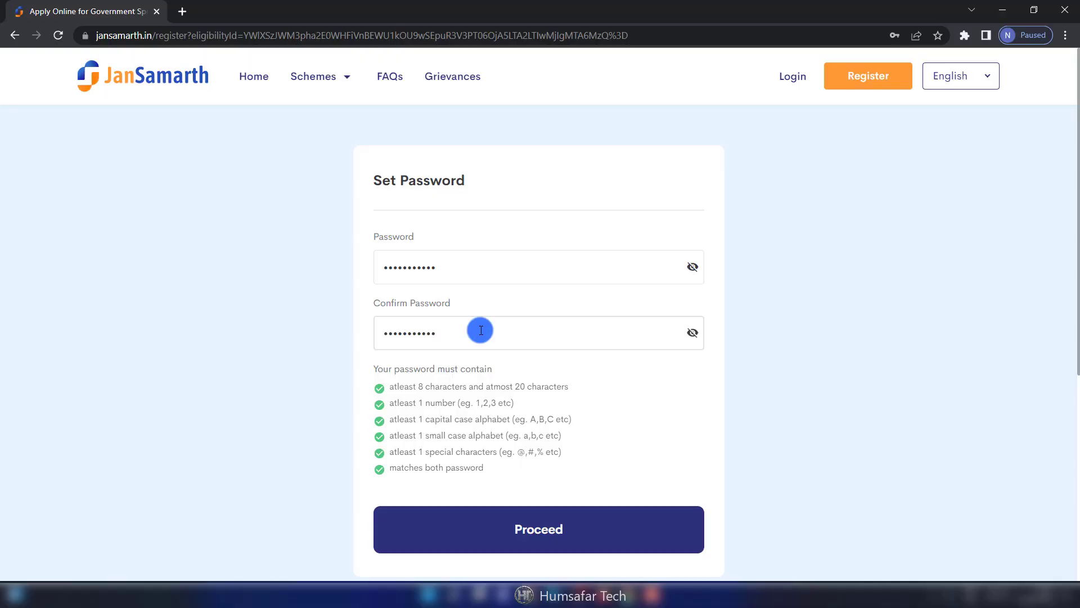
Submit the new password and scroll the dashboard to the CSIS scheme card
{"action": "left_click", "coordinate": [568, 545]}
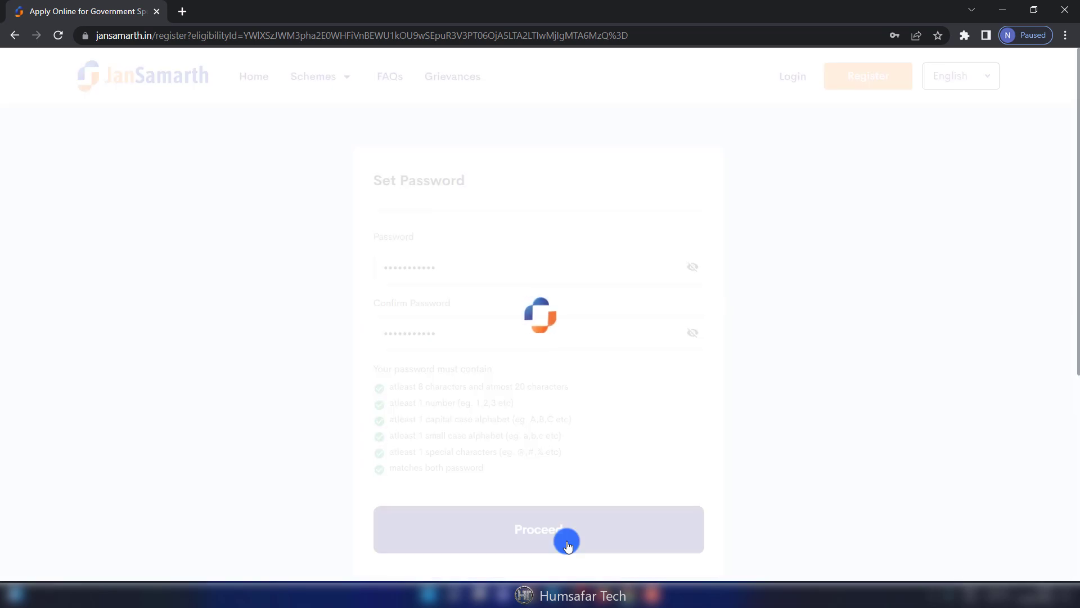
{"action": "scroll", "coordinate": [956, 249], "scroll_direction": "down", "scroll_amount": 5}
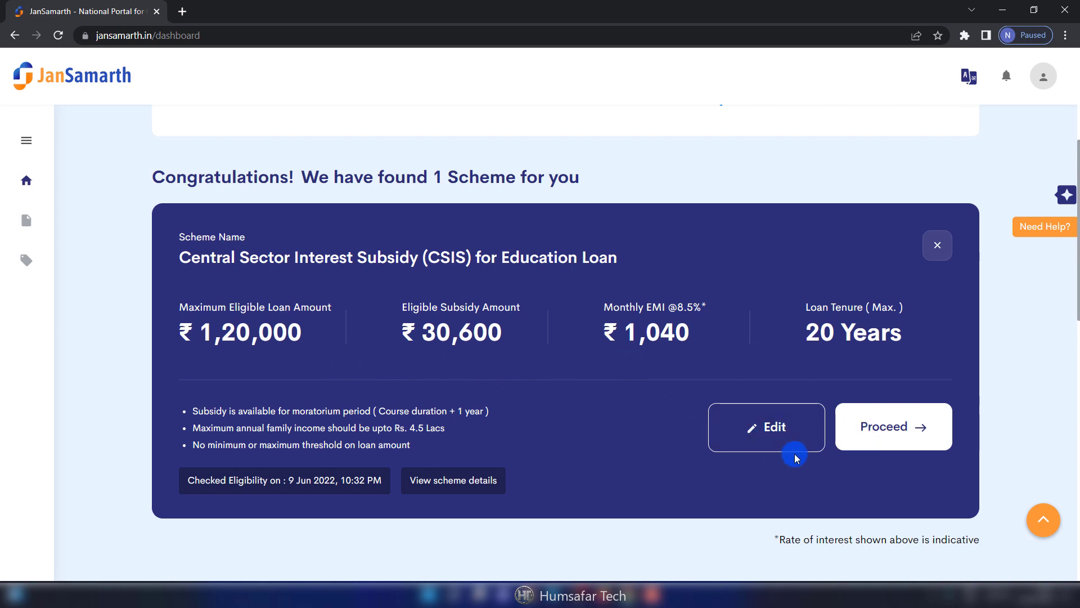
Proceed with the CSIS scheme and continue past the reviewed details
{"action": "left_click", "coordinate": [886, 442]}
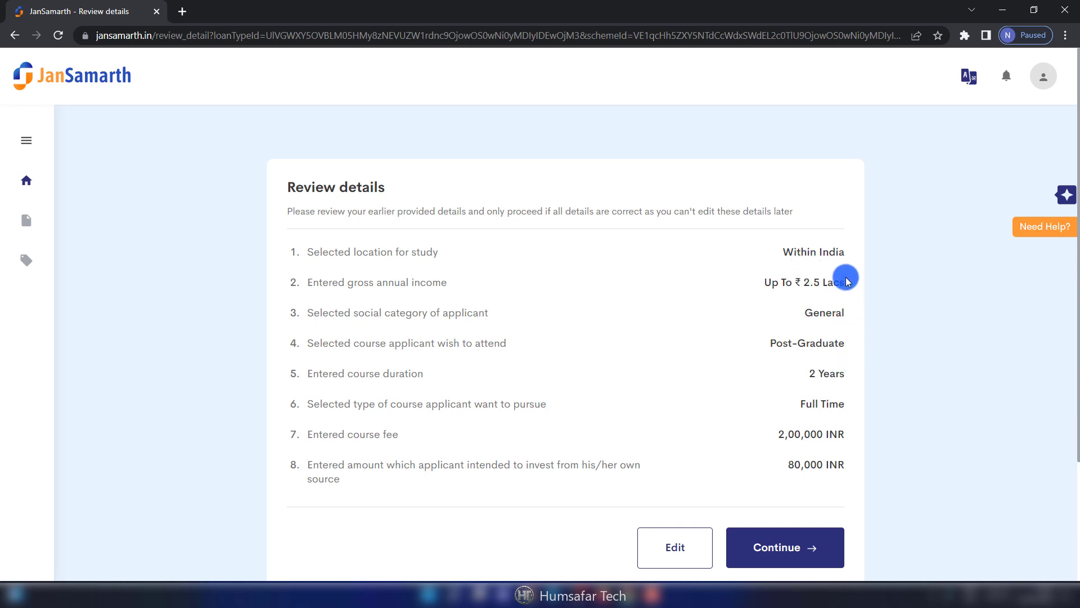
{"action": "left_click", "coordinate": [788, 557]}
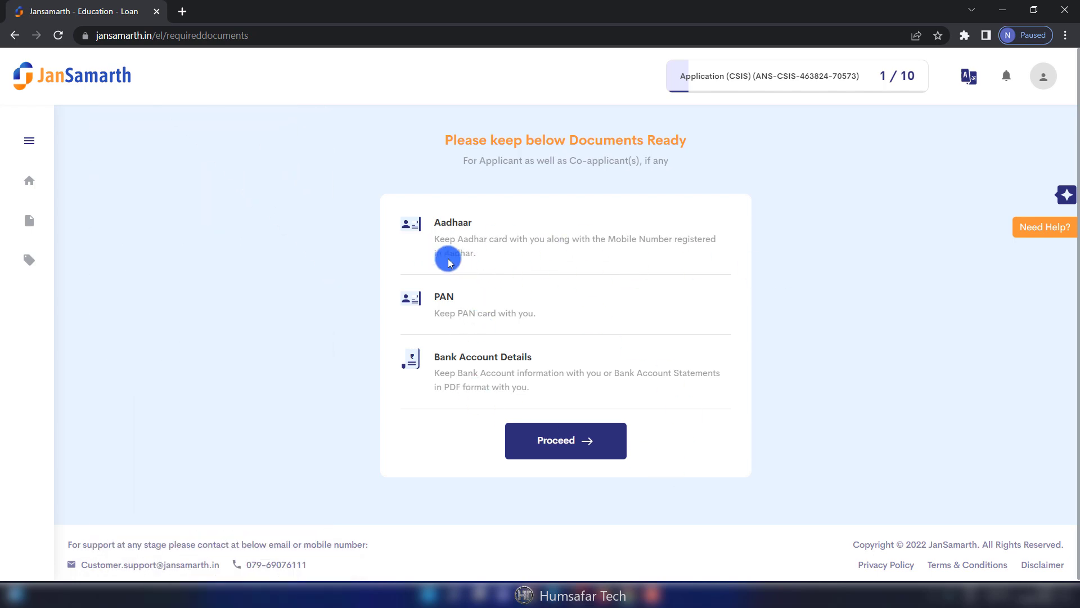
Proceed past the documents checklist and accept the Aadhaar (UIDAI) and Income Tax (CBDT) consents
{"action": "left_click", "coordinate": [568, 459]}
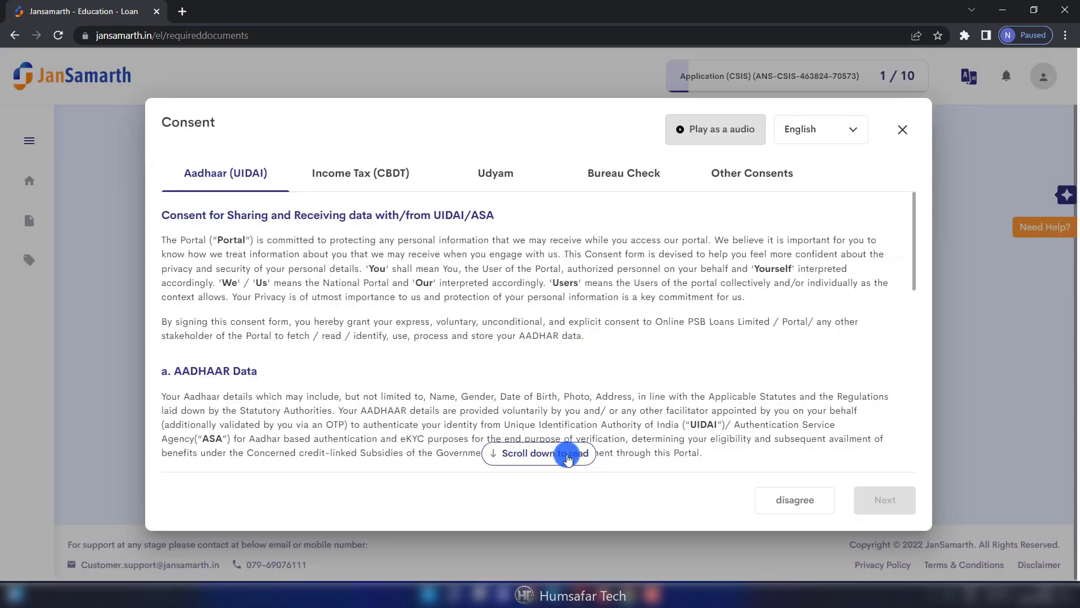
{"action": "scroll", "coordinate": [552, 265], "scroll_direction": "down", "scroll_amount": 8}
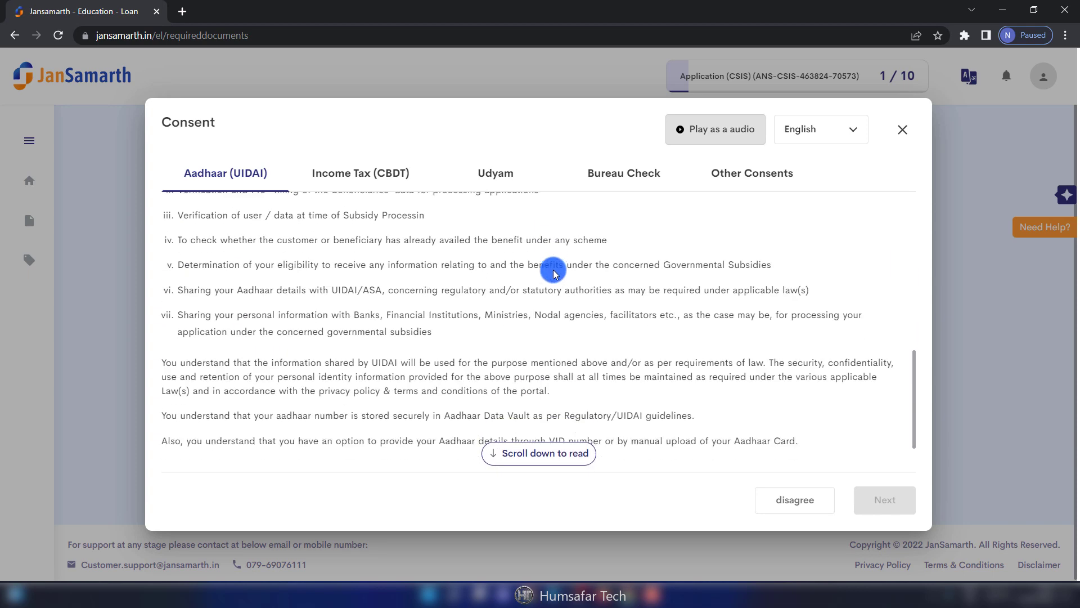
{"action": "left_click", "coordinate": [884, 500]}
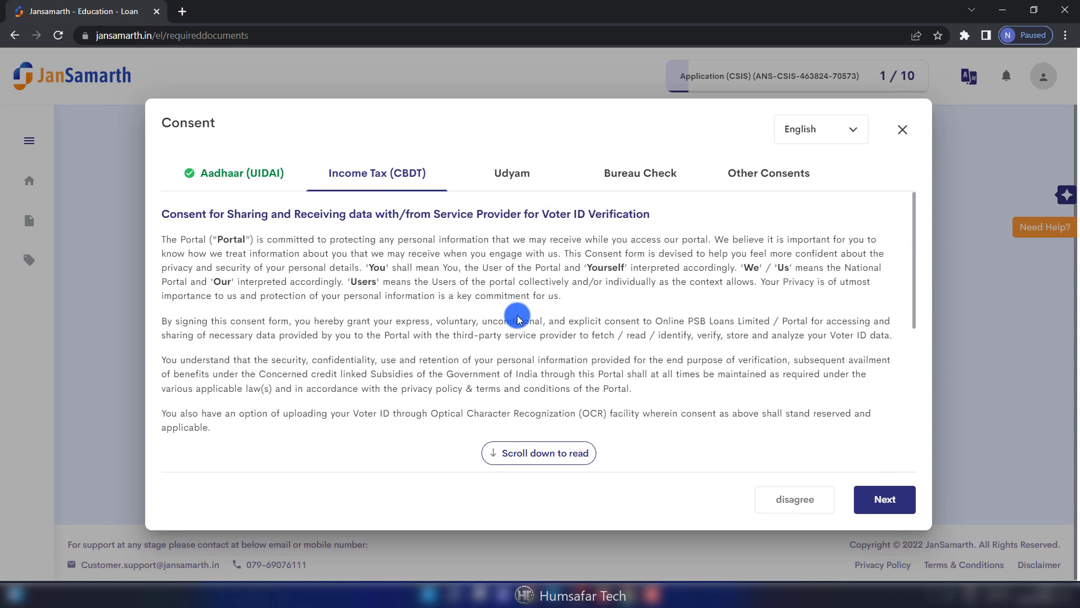
{"action": "left_click", "coordinate": [881, 499]}
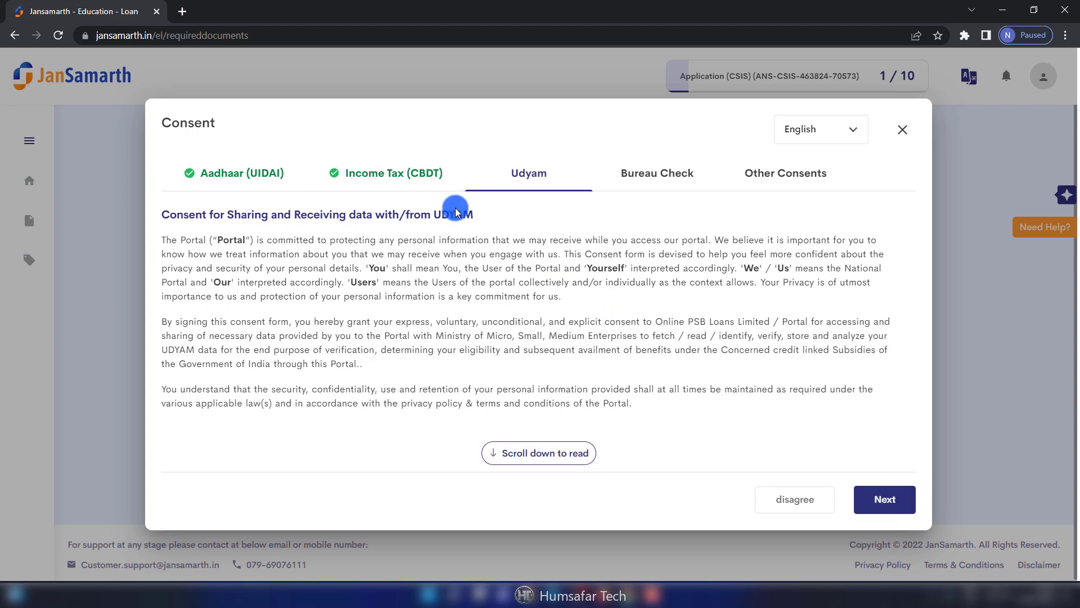